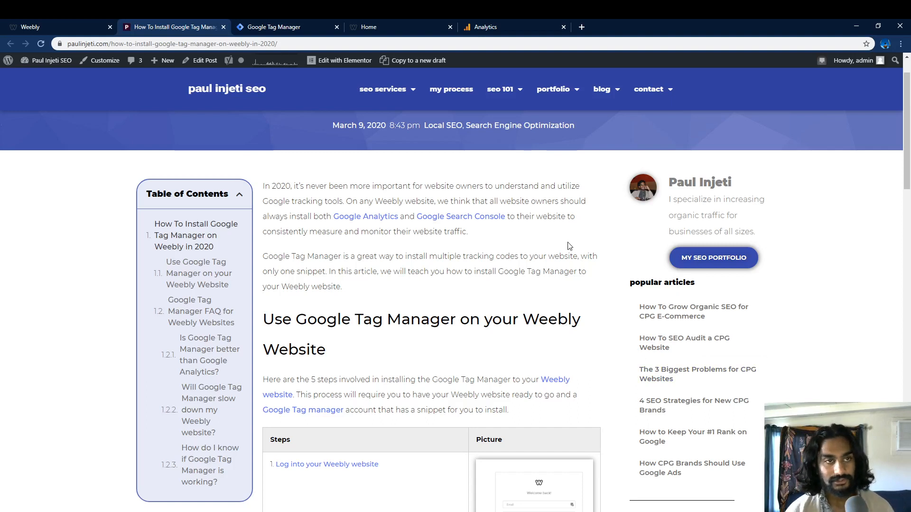
# Step: Open the Install Google Tag Manager snippets for the paulinjeti.weebly.com container in Tag Manager admin
pyautogui.scroll(1, 561, 291)
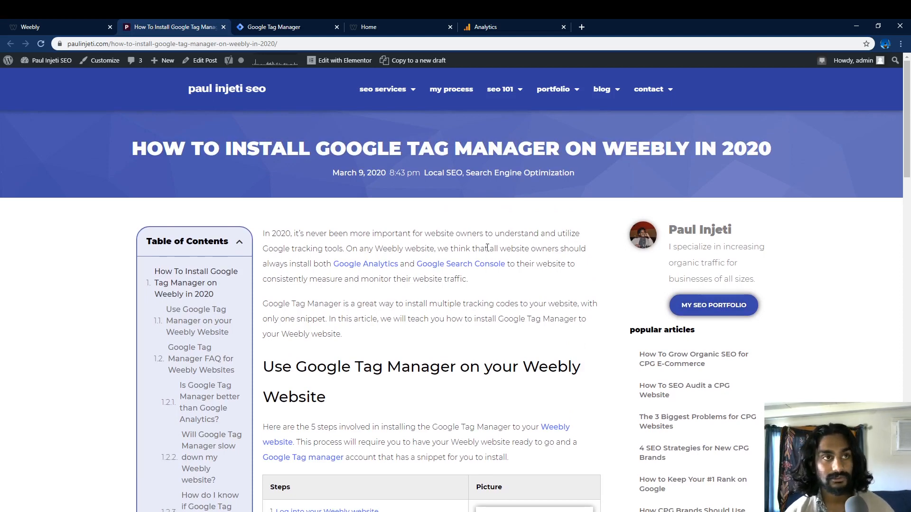
pyautogui.click(302, 26)
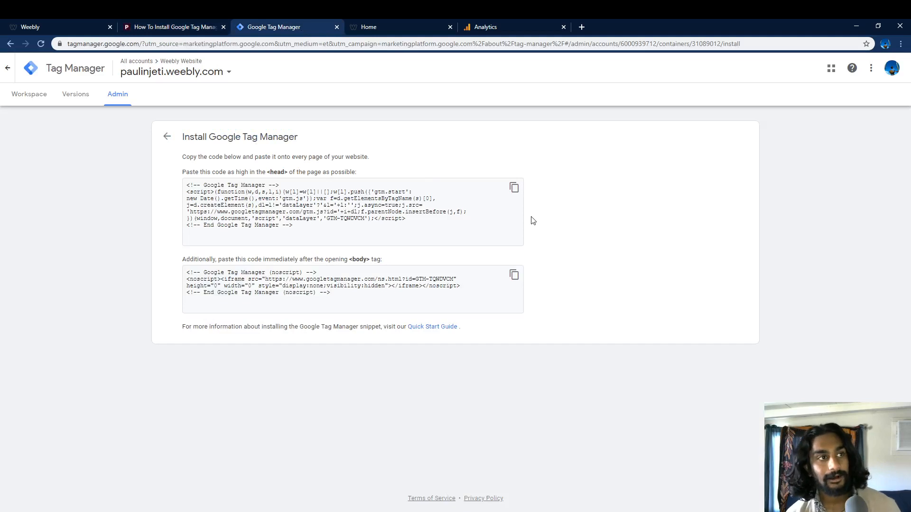
pyautogui.click(8, 68)
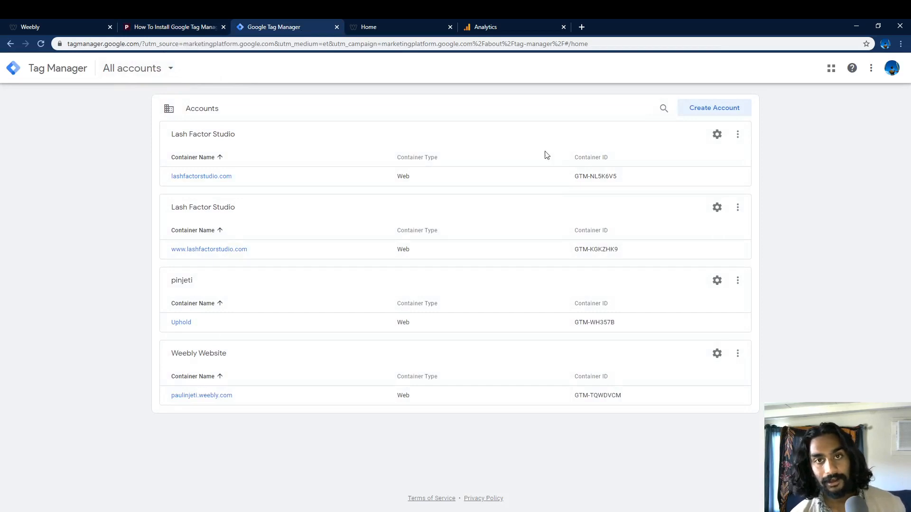
pyautogui.click(219, 400)
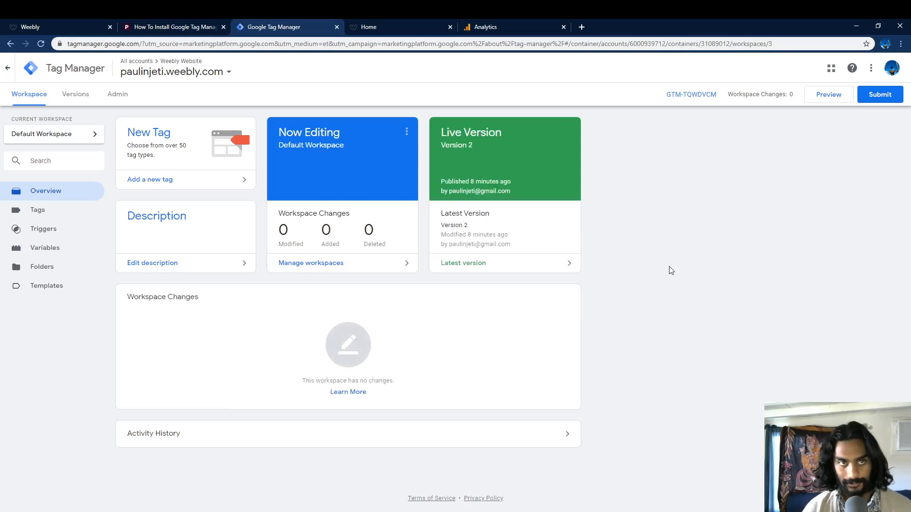
pyautogui.click(118, 95)
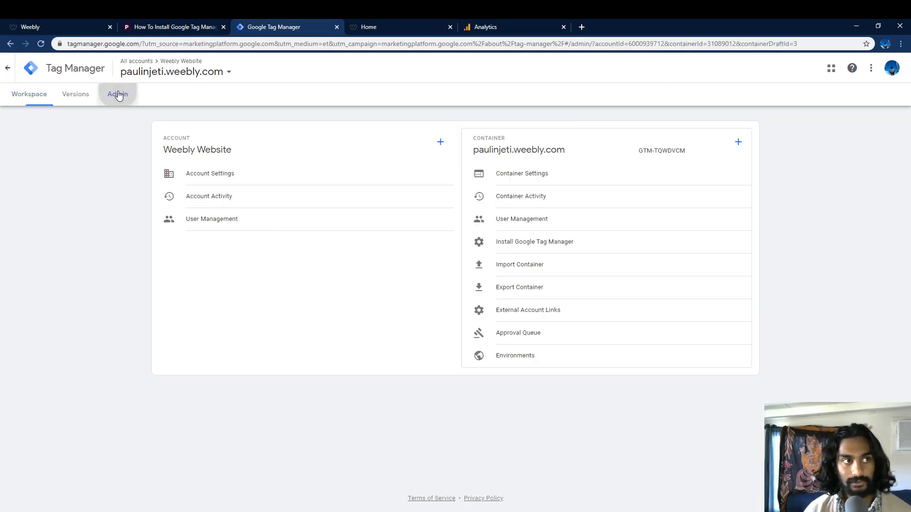
pyautogui.click(581, 244)
# Step: Select the head and body snippet code blocks to review them
pyautogui.moveTo(310, 231); pyautogui.dragTo(161, 164)
pyautogui.click(147, 215)
pyautogui.moveTo(332, 294); pyautogui.dragTo(126, 268)
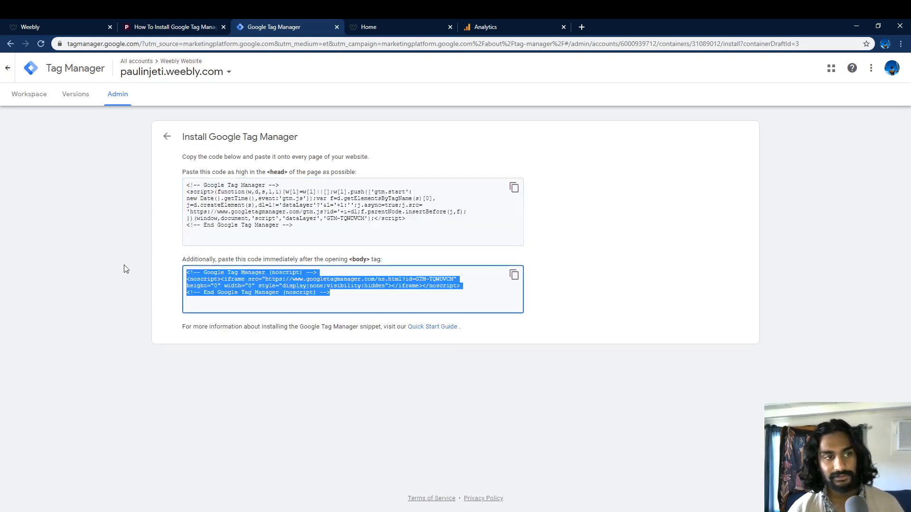
pyautogui.click(114, 266)
pyautogui.moveTo(300, 225); pyautogui.dragTo(139, 169)
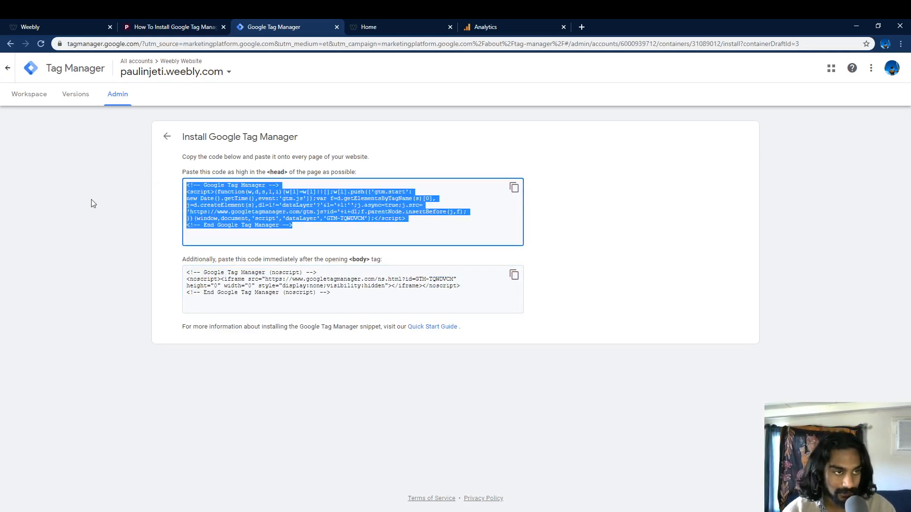
pyautogui.click(82, 214)
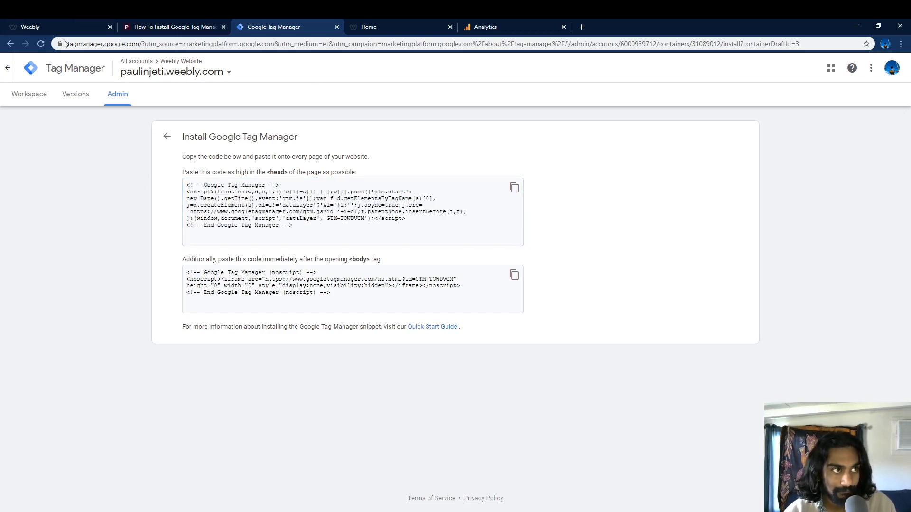
# Step: Open the Weebly site's SEO settings and examine the Google Tag Manager code in the Header Code field
pyautogui.click(50, 25)
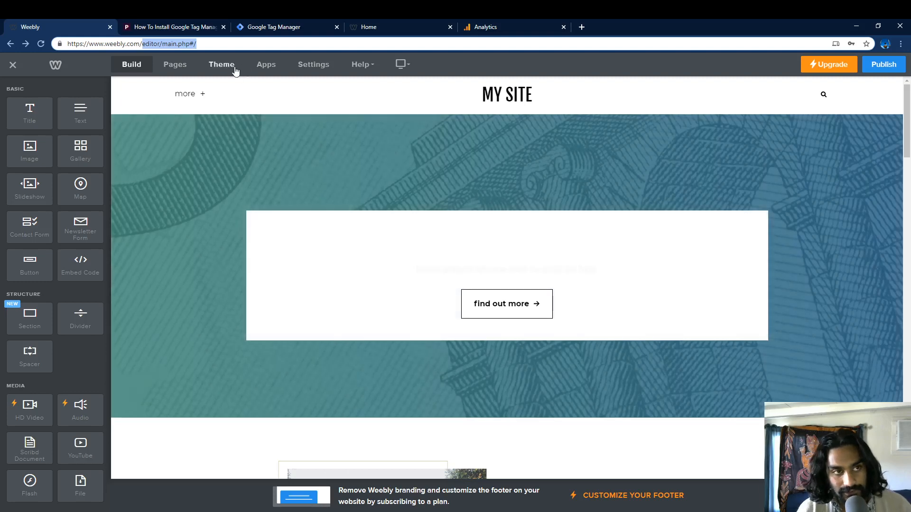
pyautogui.click(321, 70)
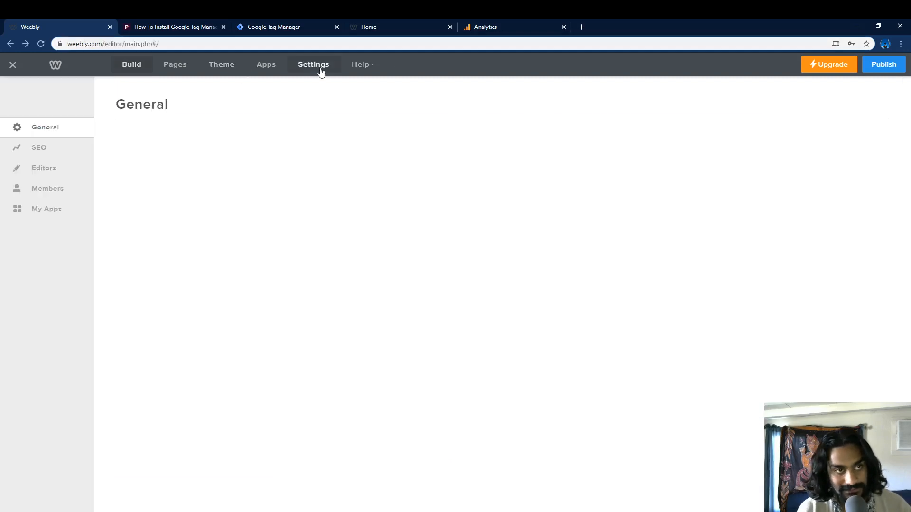
pyautogui.click(56, 154)
pyautogui.scroll(-1, 267, 241)
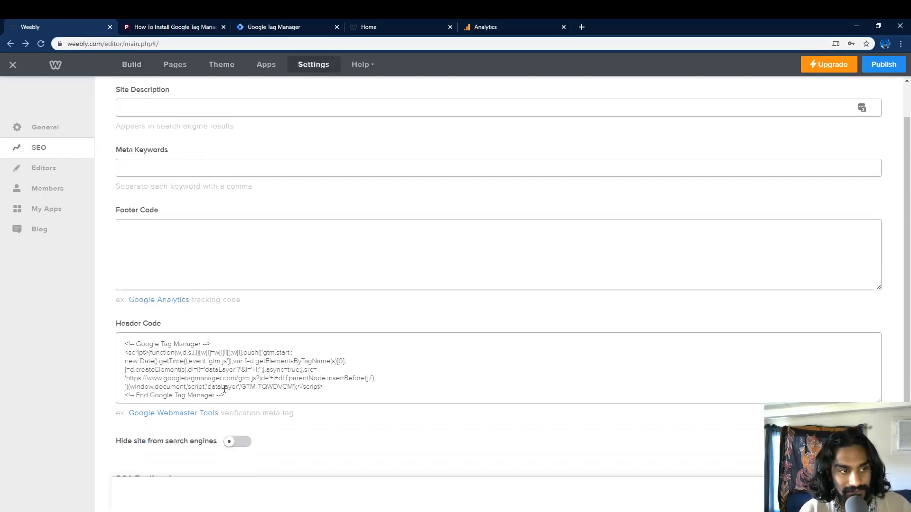
pyautogui.moveTo(225, 396); pyautogui.dragTo(110, 344)
pyautogui.click(262, 396)
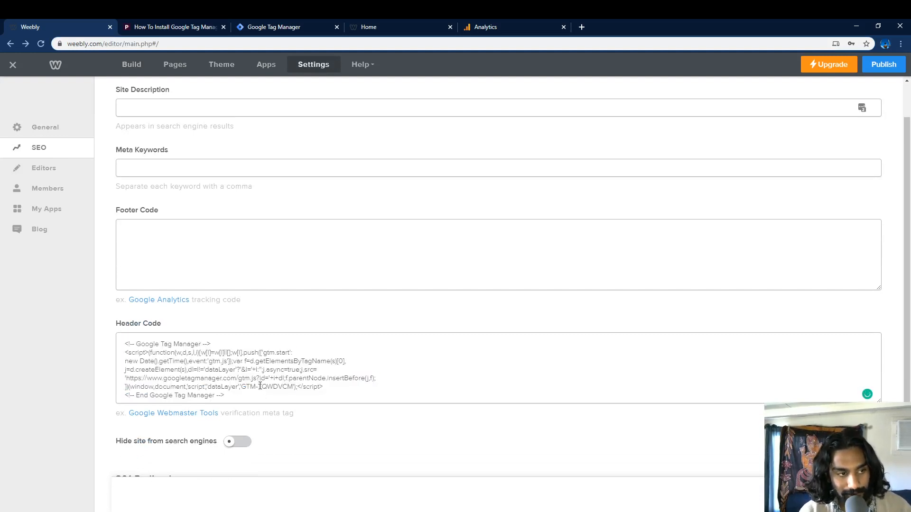
pyautogui.scroll(-2, 358, 299)
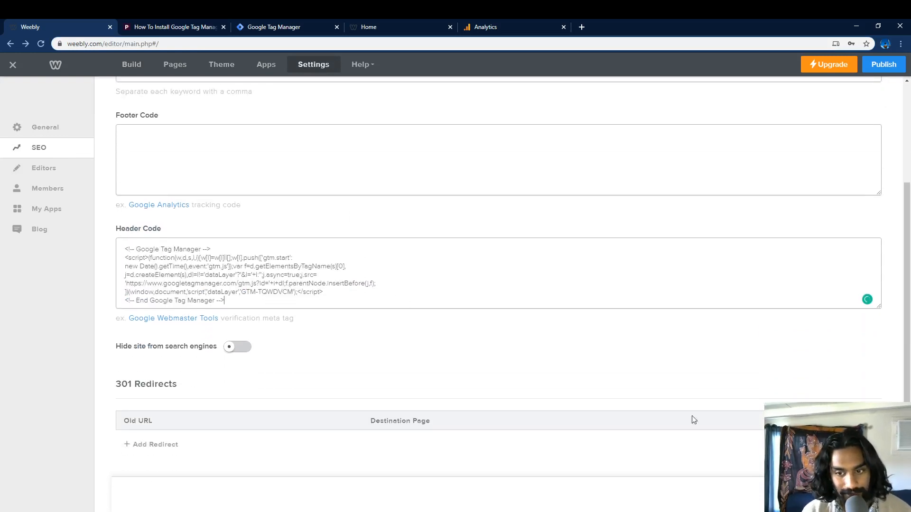
pyautogui.scroll(3, 616, 386)
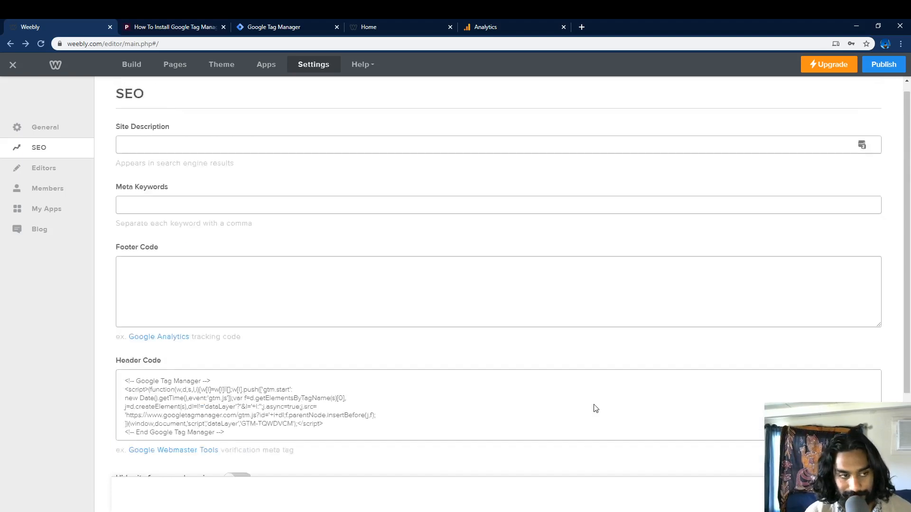
# Step: Copy the noscript body snippet from the Install Google Tag Manager page
pyautogui.click(283, 29)
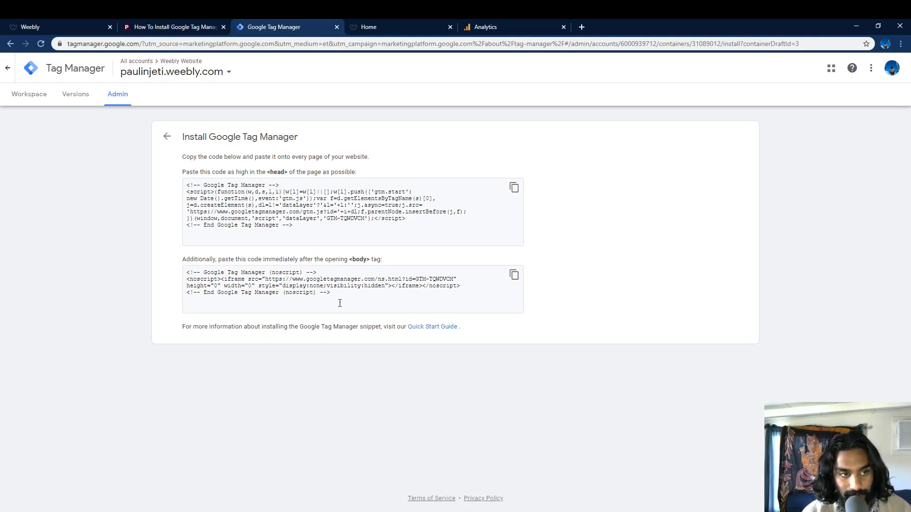
pyautogui.moveTo(339, 303); pyautogui.dragTo(180, 277)
pyautogui.hotkey('ctrl', 'c')
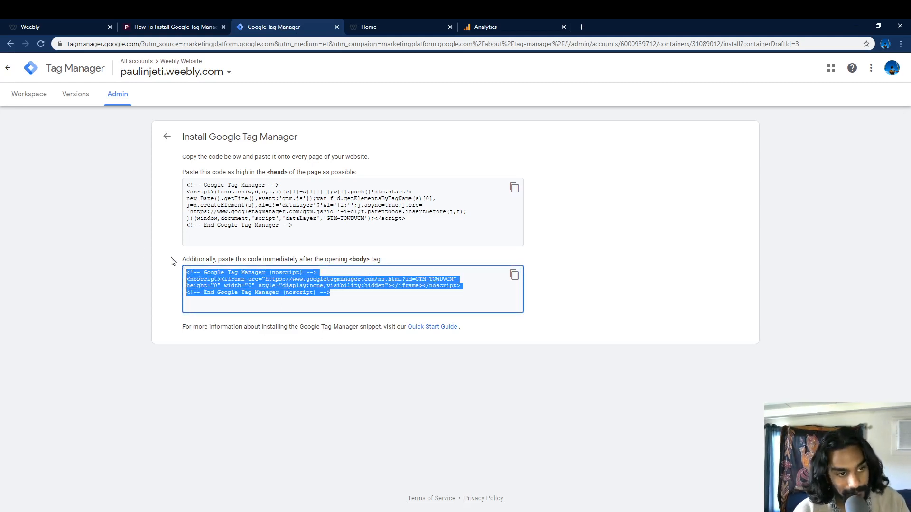
pyautogui.click(116, 246)
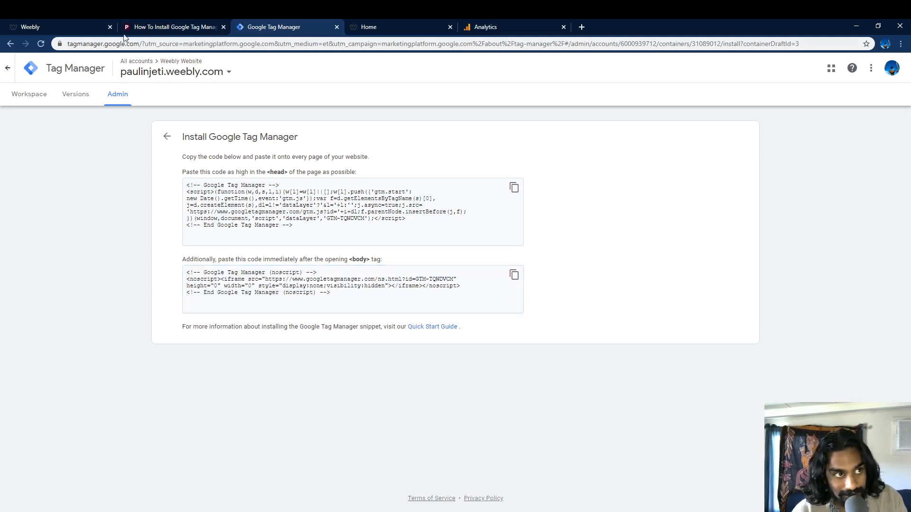
# Step: Open the theme code editor and paste the noscript snippet right after the opening body tag in header.html
pyautogui.click(73, 22)
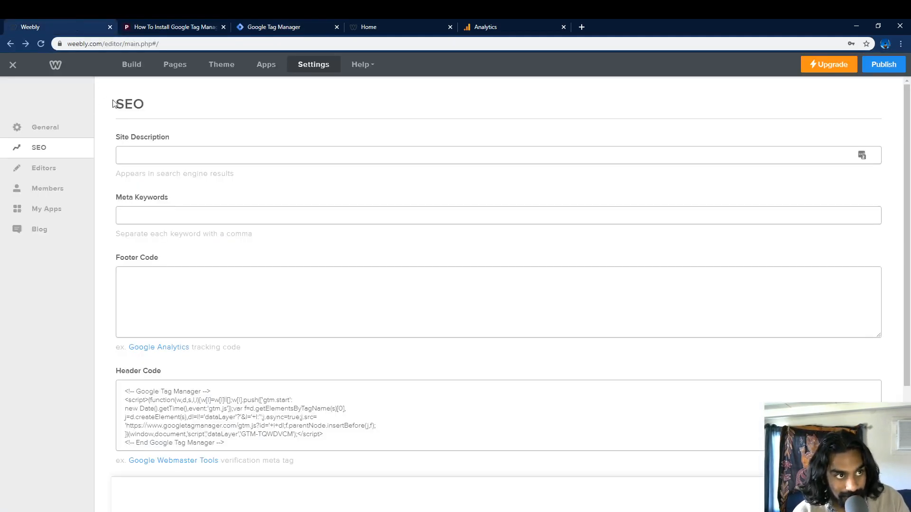
pyautogui.click(221, 65)
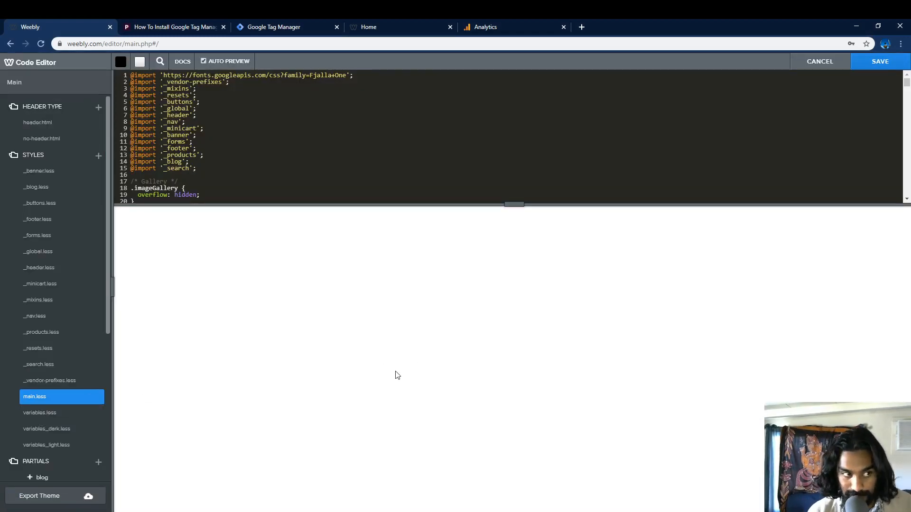
pyautogui.click(56, 124)
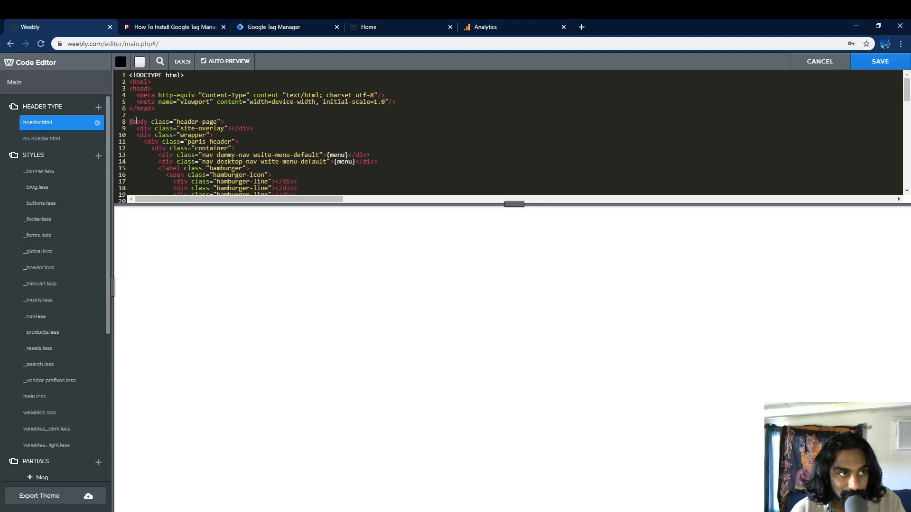
pyautogui.moveTo(129, 120); pyautogui.dragTo(236, 120)
pyautogui.click(160, 118)
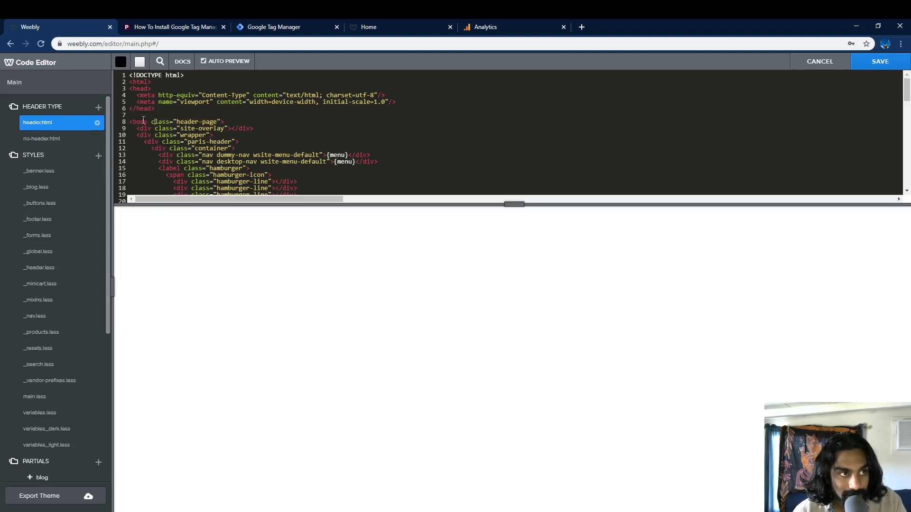
pyautogui.click(234, 119)
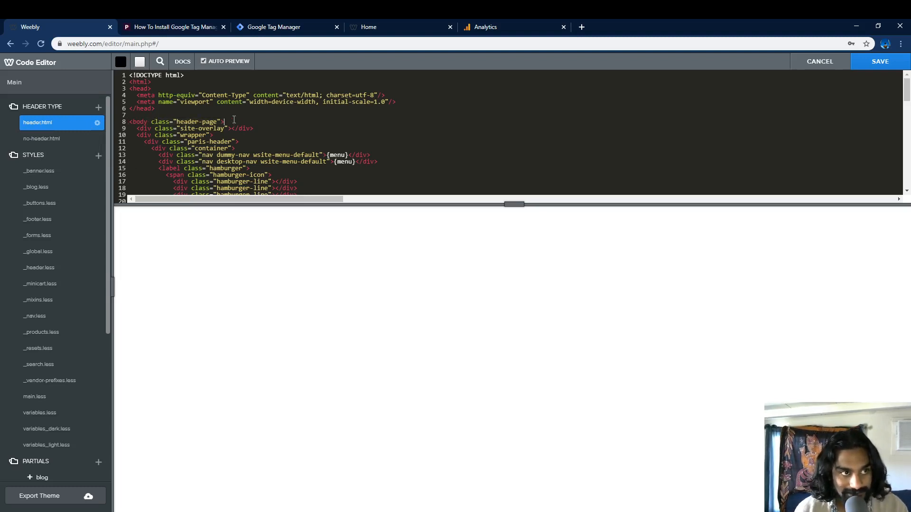
pyautogui.press('Return')
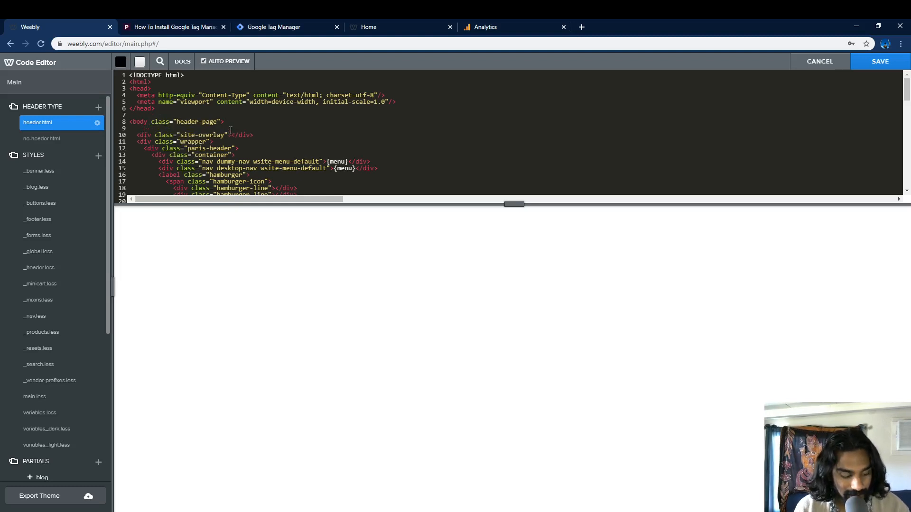
pyautogui.hotkey('ctrl', 'v')
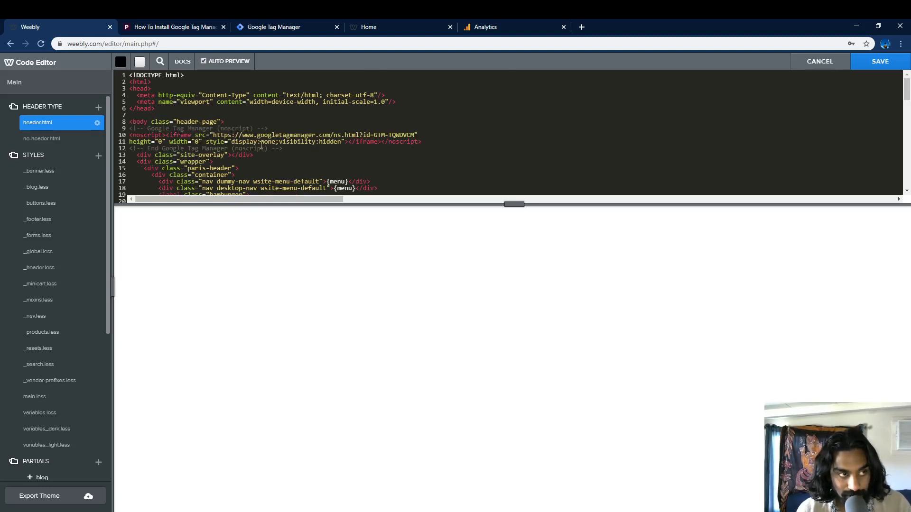
# Step: Paste the same snippet after the opening body tag in no-header.html and save the theme
pyautogui.click(70, 142)
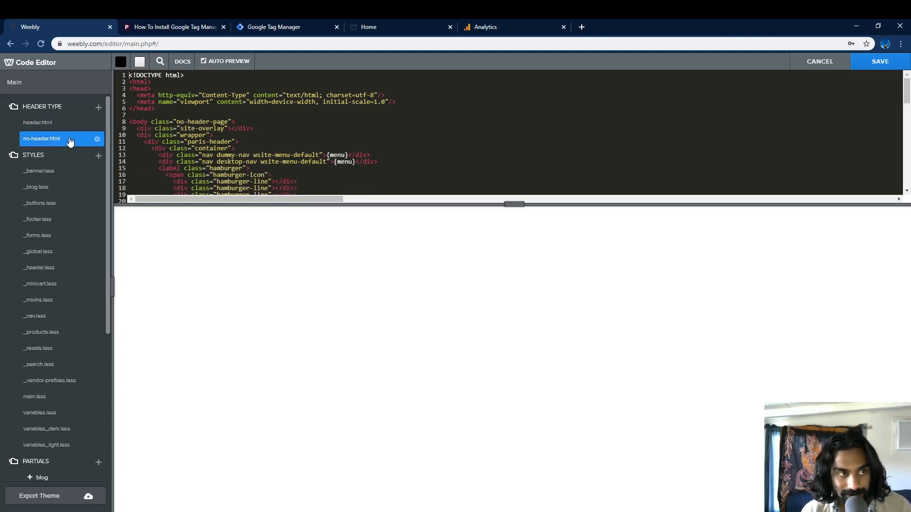
pyautogui.click(265, 122)
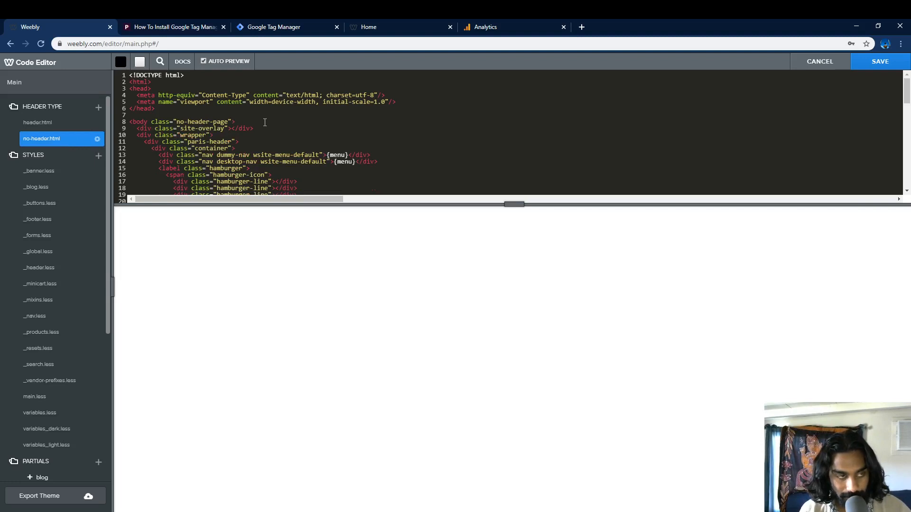
pyautogui.press('Return')
pyautogui.hotkey('ctrl', 'v')
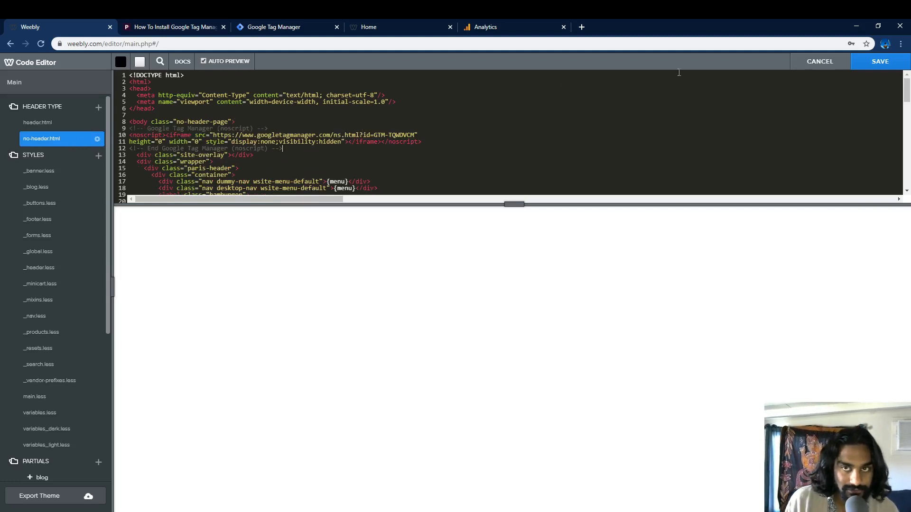
pyautogui.click(878, 66)
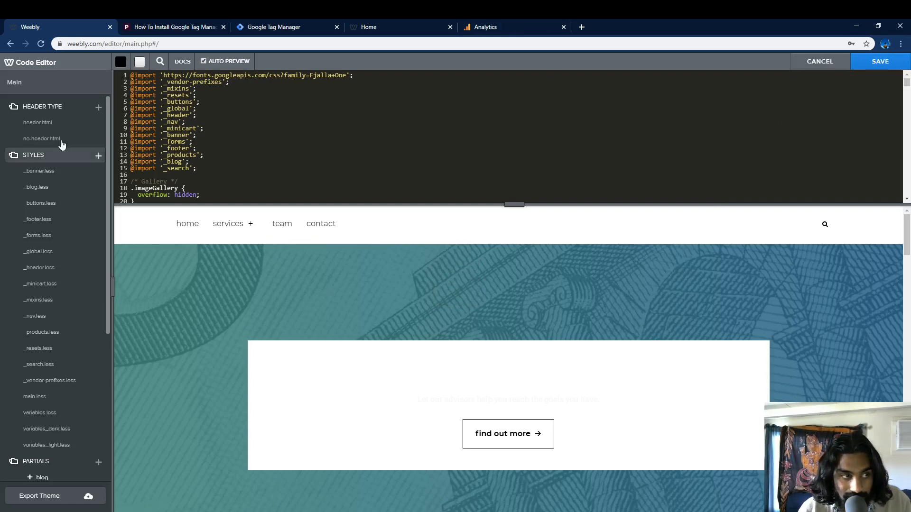
# Step: Leave the code editor, publish the website, and close the published confirmation
pyautogui.doubleClick(14, 83)
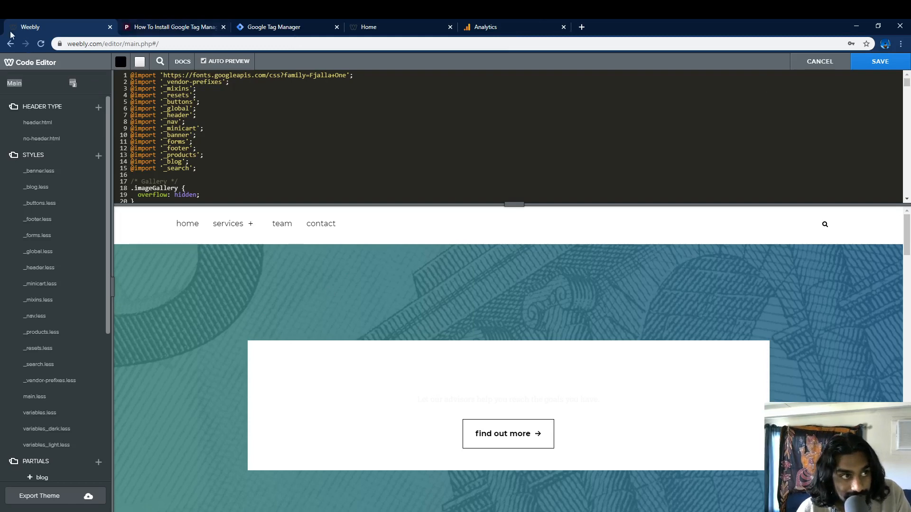
pyautogui.click(11, 46)
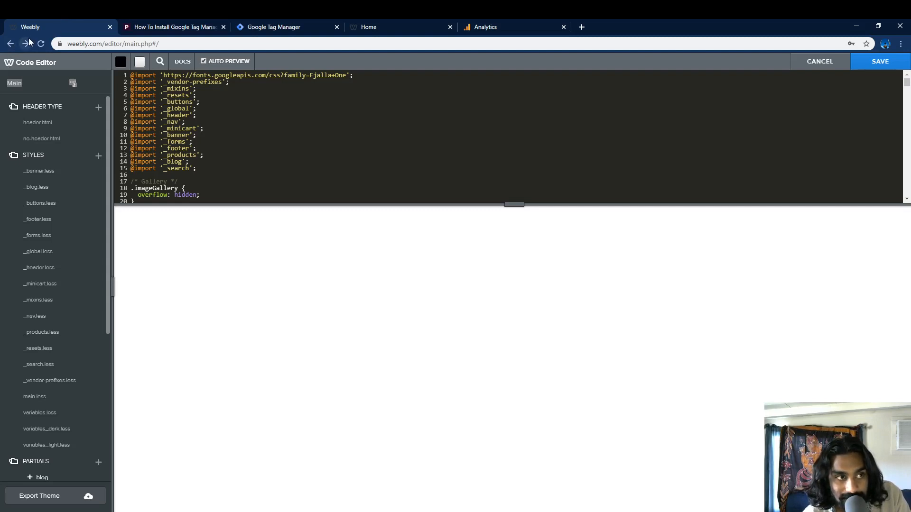
pyautogui.click(10, 44)
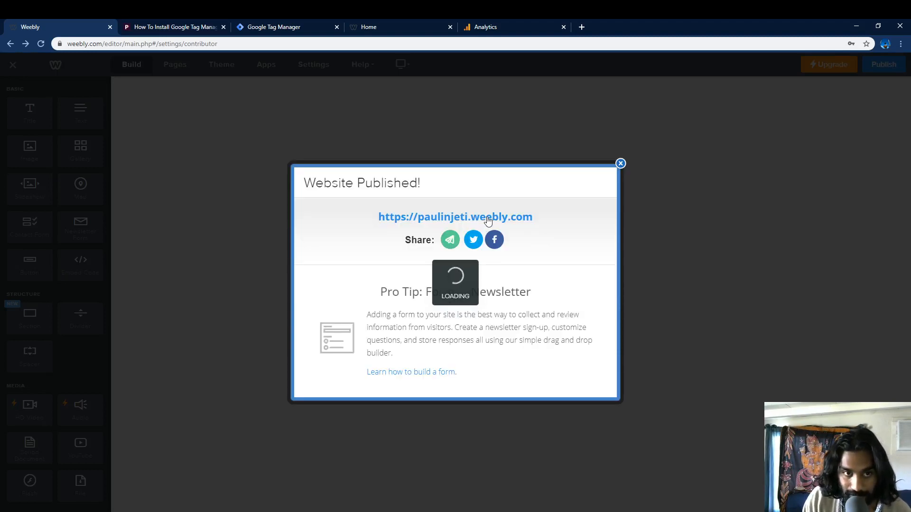
pyautogui.click(620, 163)
# Step: Reload the live site in its tab to check the update, then return to the Weebly editor
pyautogui.click(406, 28)
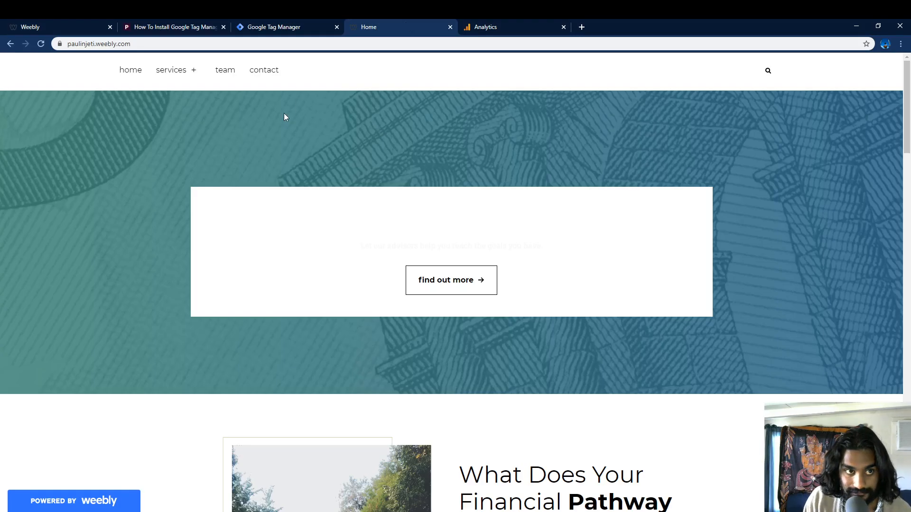
pyautogui.click(41, 45)
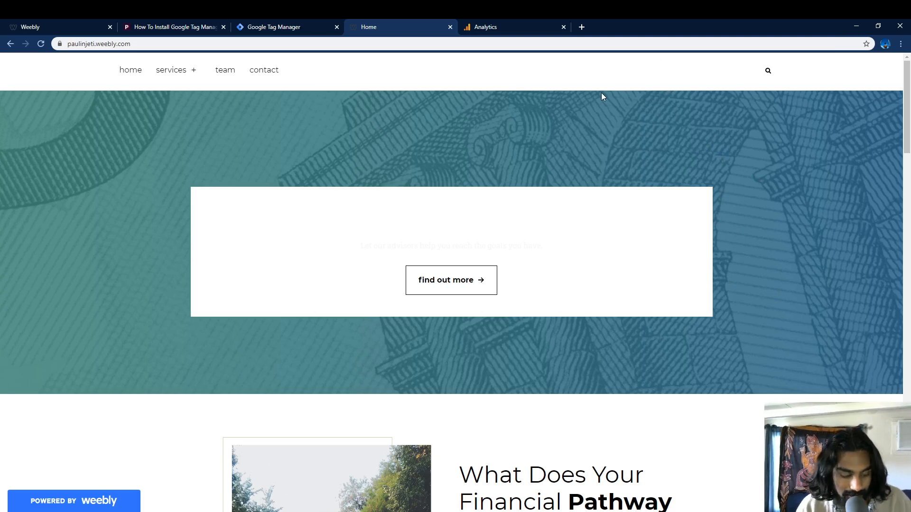
pyautogui.press('F5')
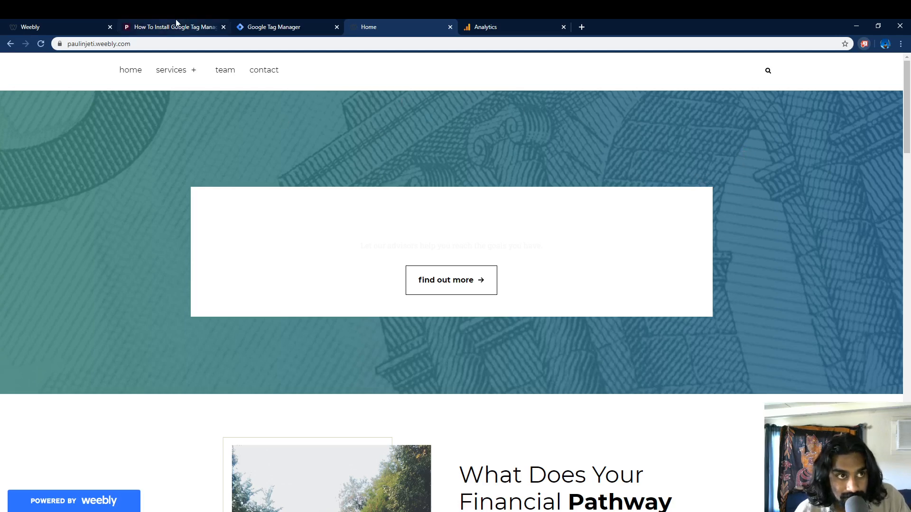
pyautogui.click(41, 21)
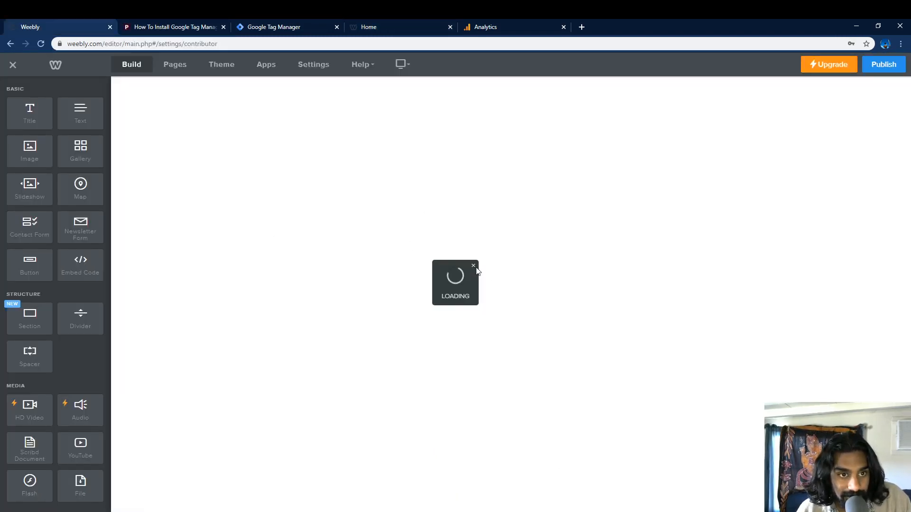
# Step: Reopen the theme code editor and paste the noscript snippet on a new line after the opening body tag in header.html
pyautogui.click(227, 67)
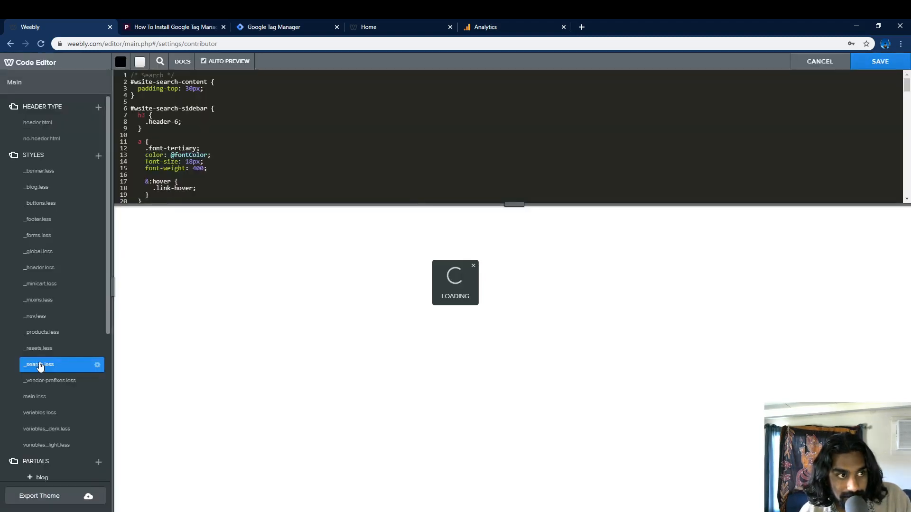
pyautogui.click(46, 124)
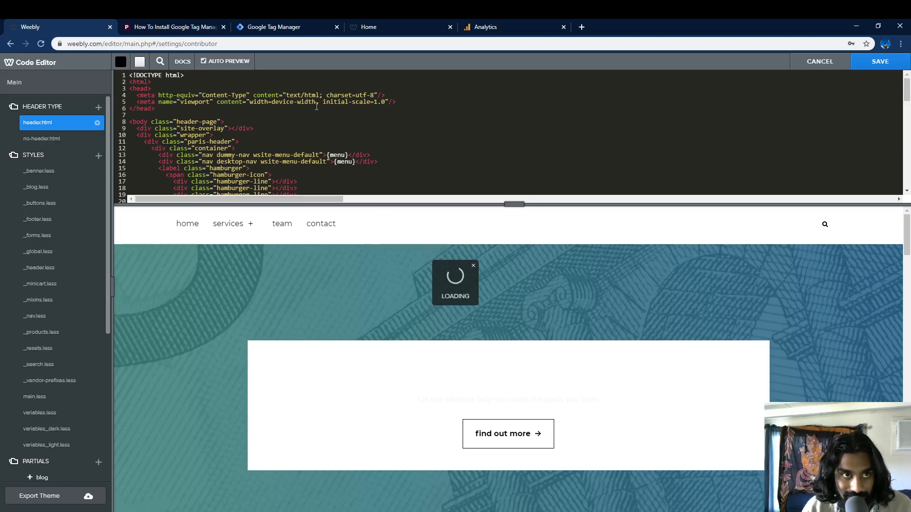
pyautogui.click(245, 125)
pyautogui.press('Return')
pyautogui.write('<!-- Google Tag Manager (noscript) --> <noscript><iframe src="https://www.googletagmanager.com/ns.html?id=GTM-TQWDVCM" height="0" width="0" style="display:none;visibility:hidden"></iframe></noscript> <!-- End Google Tag Manager (noscript) -->')
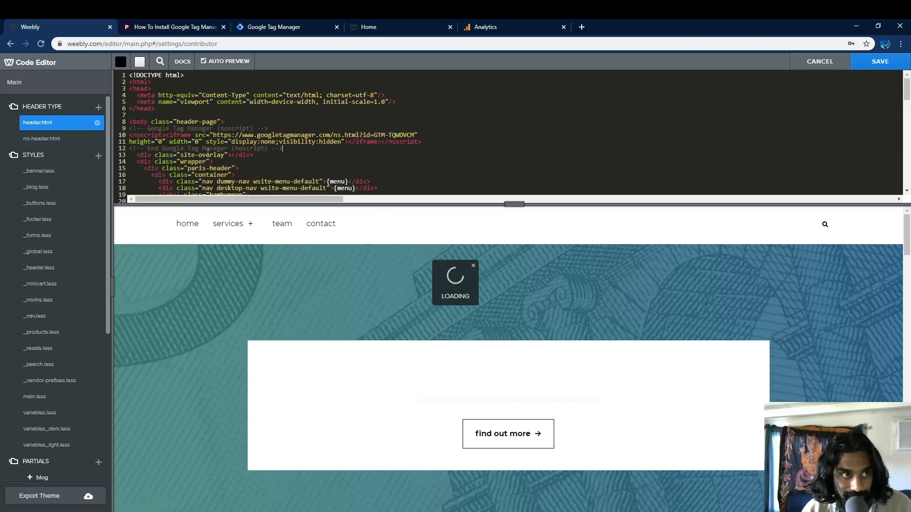
# Step: Paste the same snippet after the opening body tag in no-header.html and save the theme changes
pyautogui.click(61, 139)
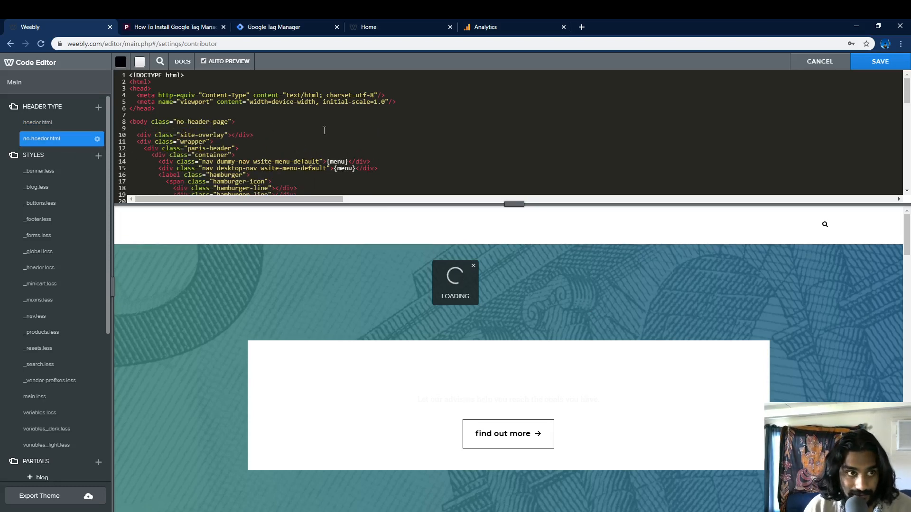
pyautogui.click(280, 123)
pyautogui.press('Return')
pyautogui.write('<!-- Google Tag Manager (noscript) --> <noscript><iframe src="https://www.googletagmanager.com/ns.html?id=GTM-TQWDVCM" height="0" width="0" style="display:none;visibility:hidden"></iframe></noscript> <!-- End Google Tag Manager (noscript) -->')
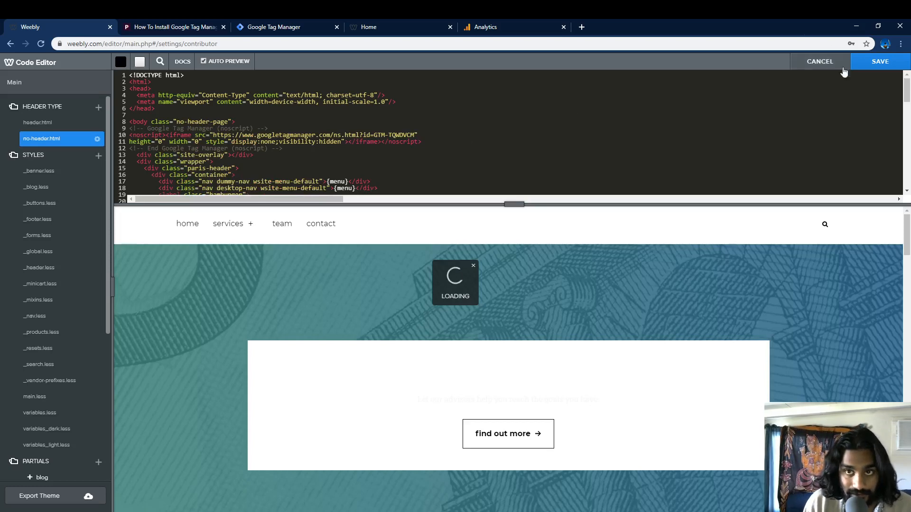
pyautogui.click(877, 65)
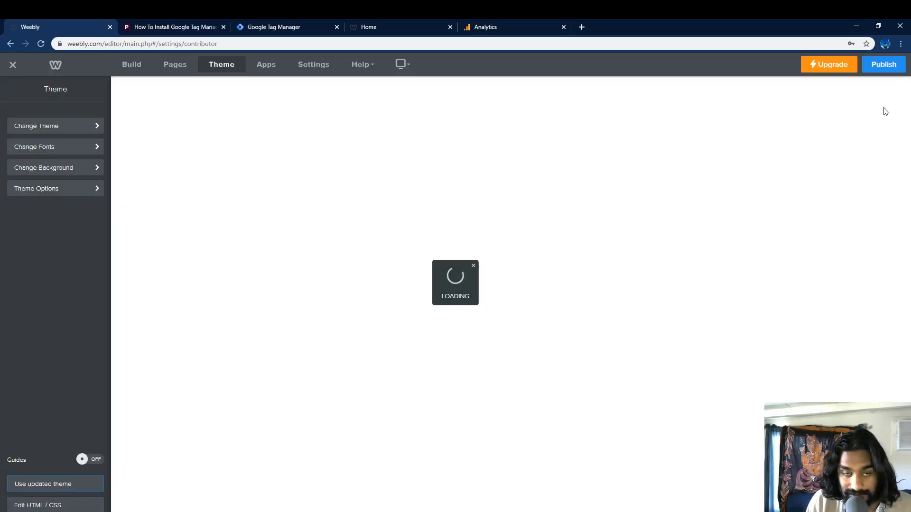
# Step: Publish the website, then switch to the live site's tab and reload it
pyautogui.click(883, 65)
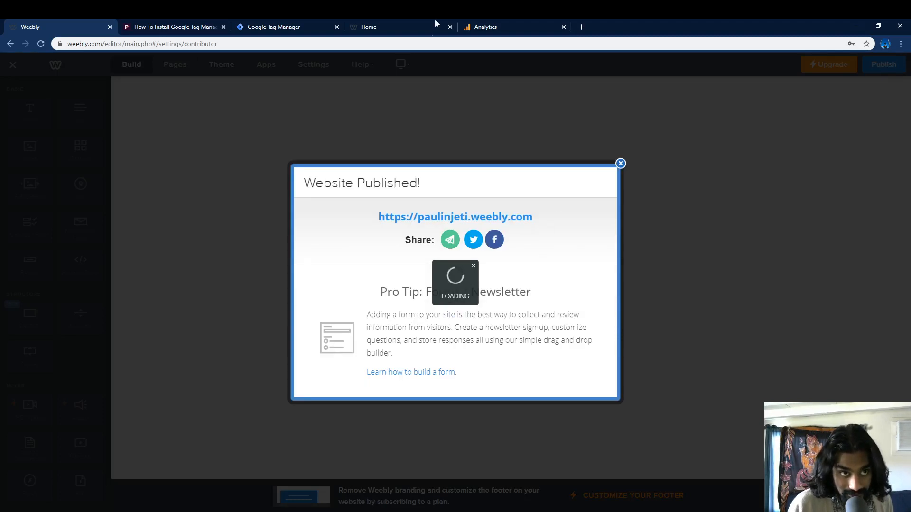
pyautogui.click(435, 21)
pyautogui.click(41, 44)
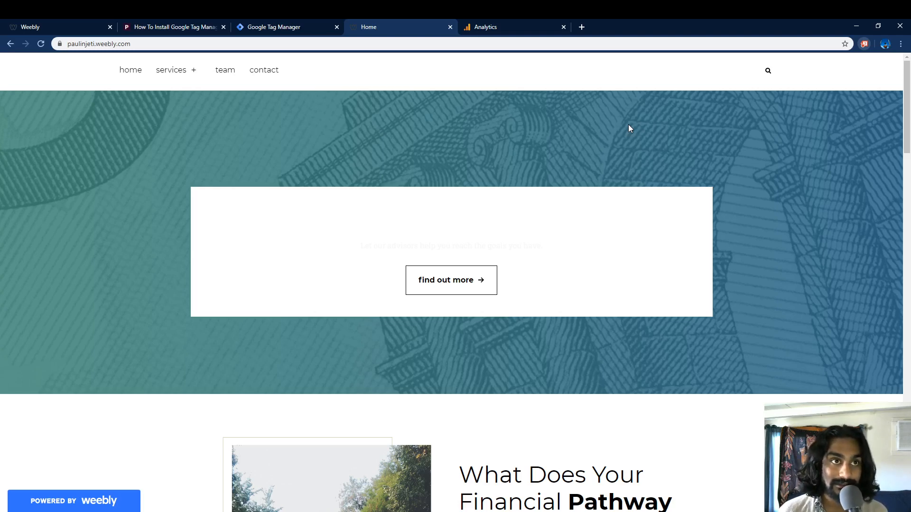
# Step: Switch to the tutorial article tab and review its Google Tag Manager installation instructions
pyautogui.click(159, 27)
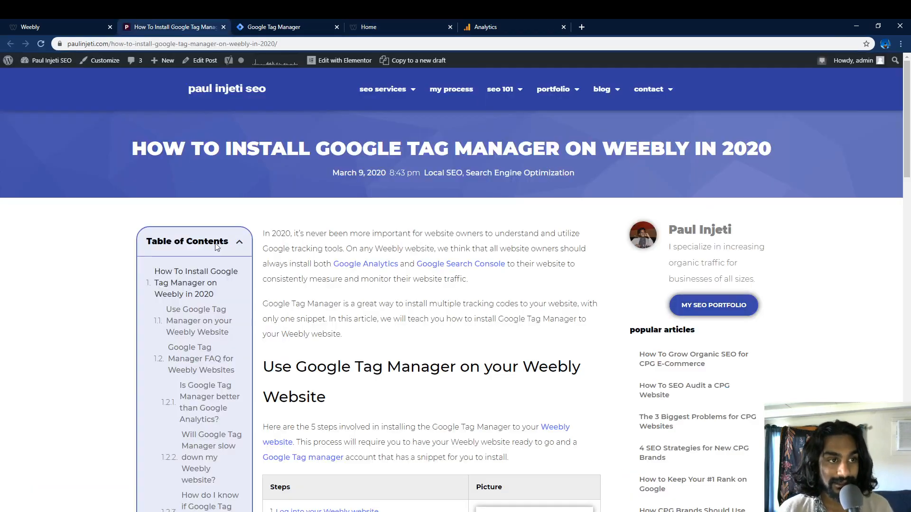
pyautogui.moveTo(412, 139); pyautogui.dragTo(603, 148)
pyautogui.click(655, 159)
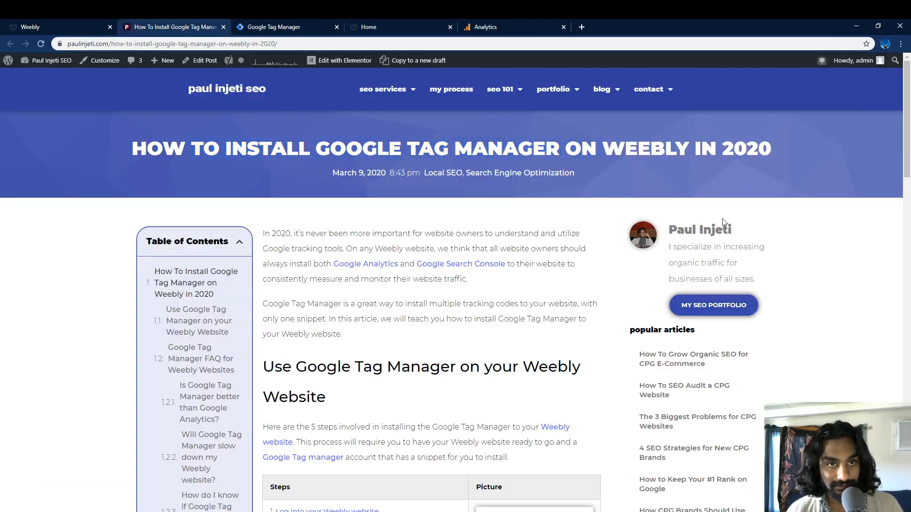